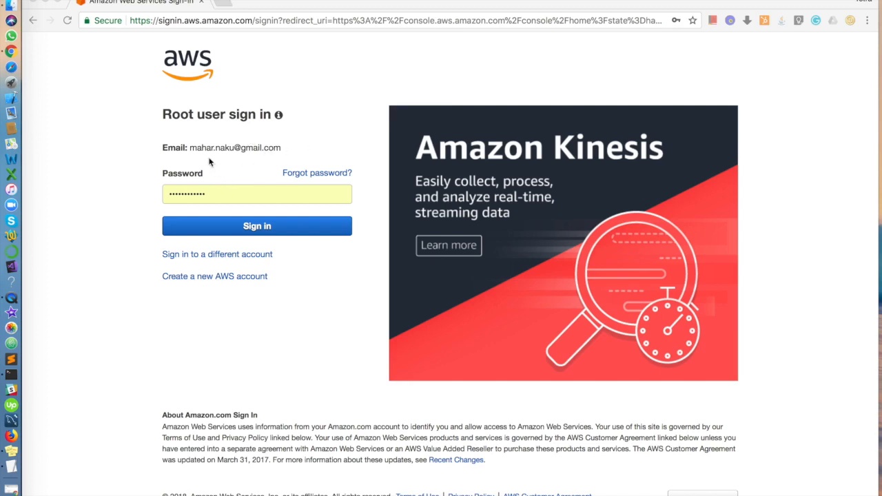
Sign in to the AWS console as the root user with the prefilled credentials
left_click(251, 229)
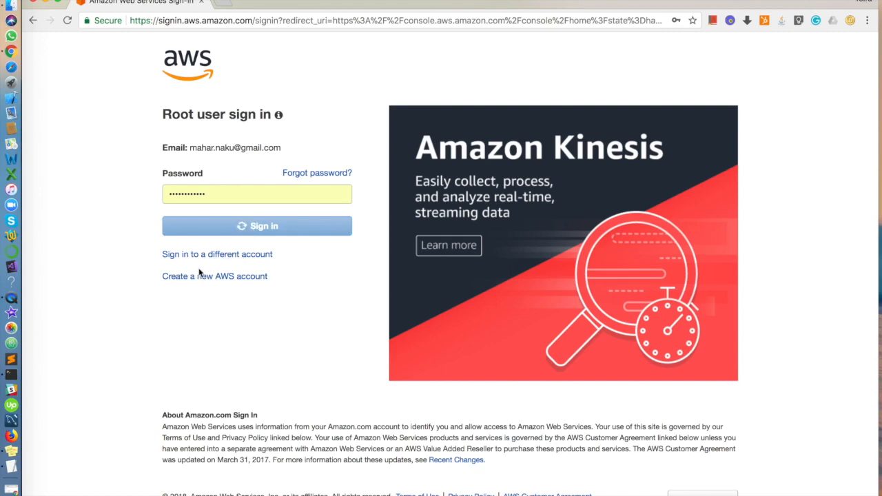
Switch to Terminal, enlarge its window to fill the screen, and minimize it
left_click(12, 376)
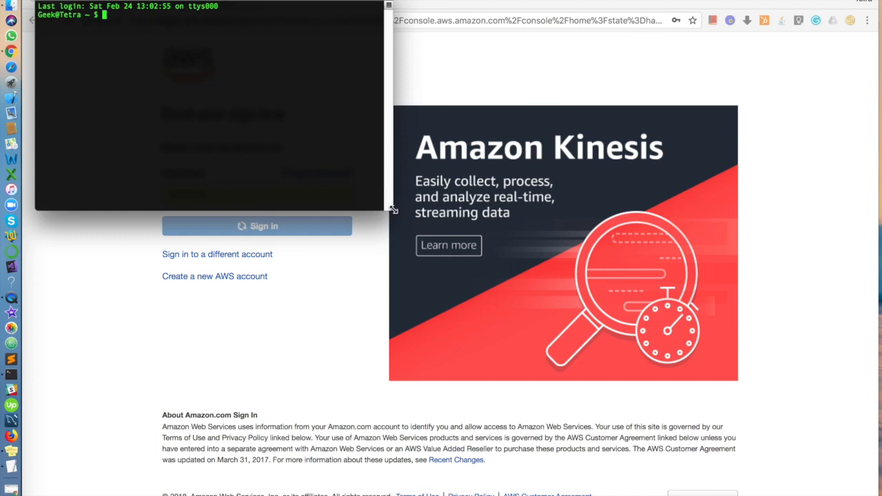
left_click_drag(391, 209, 871, 495)
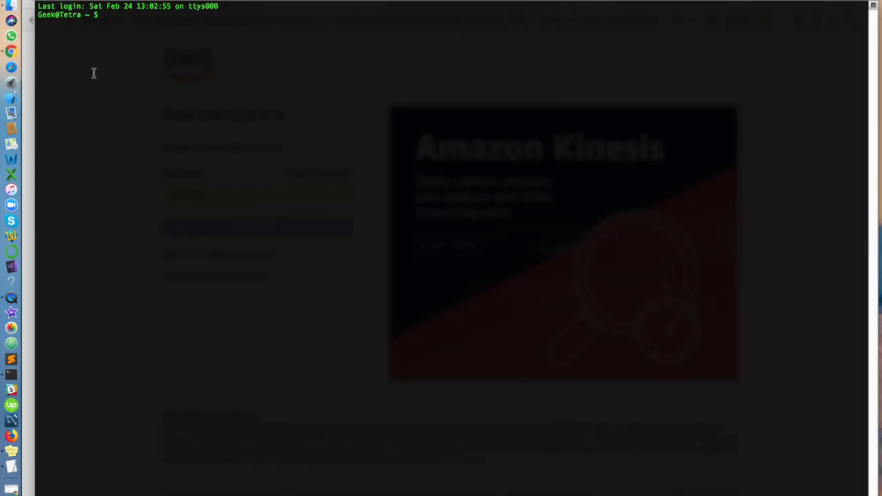
left_click(58, 2)
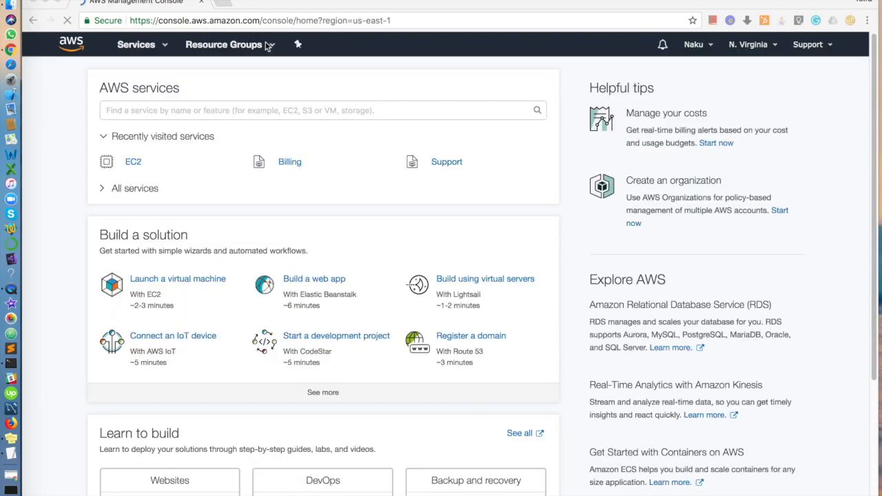
Start launching a new instance from the EC2 running instances list, using the Ubuntu Server 16.04 LTS (HVM) image
left_click(140, 164)
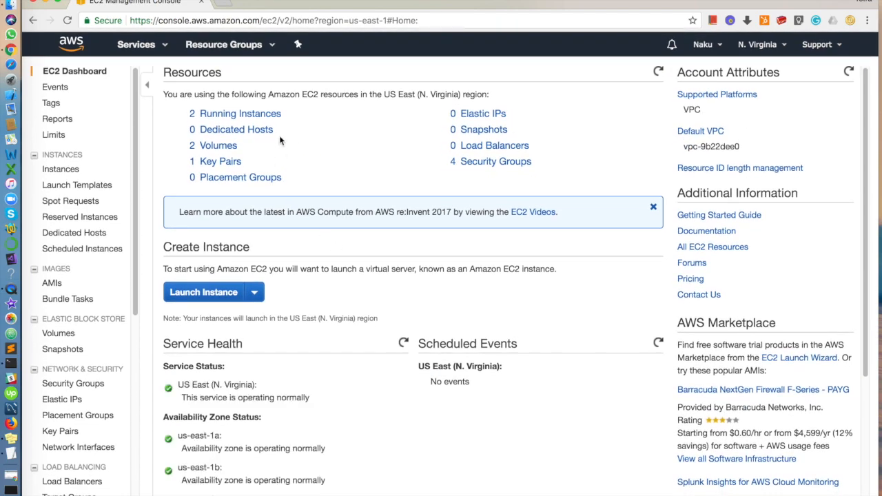
left_click(229, 119)
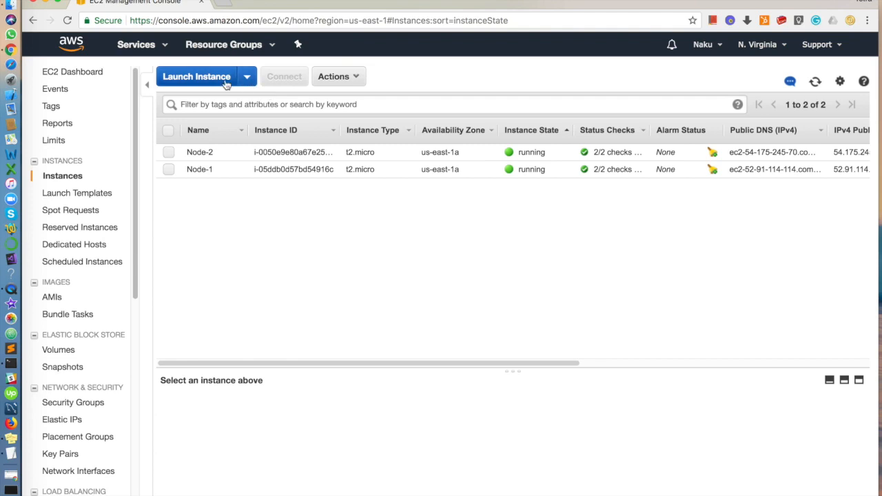
left_click(227, 83)
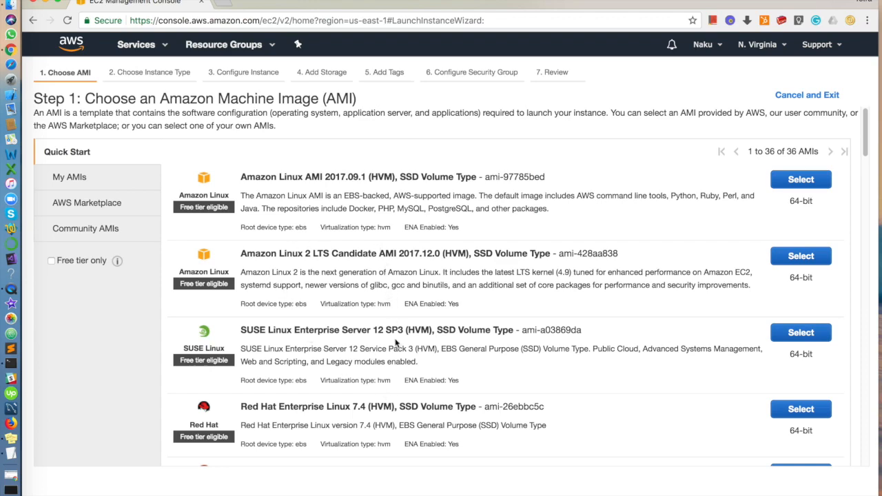
scroll(396, 343, "down", 5)
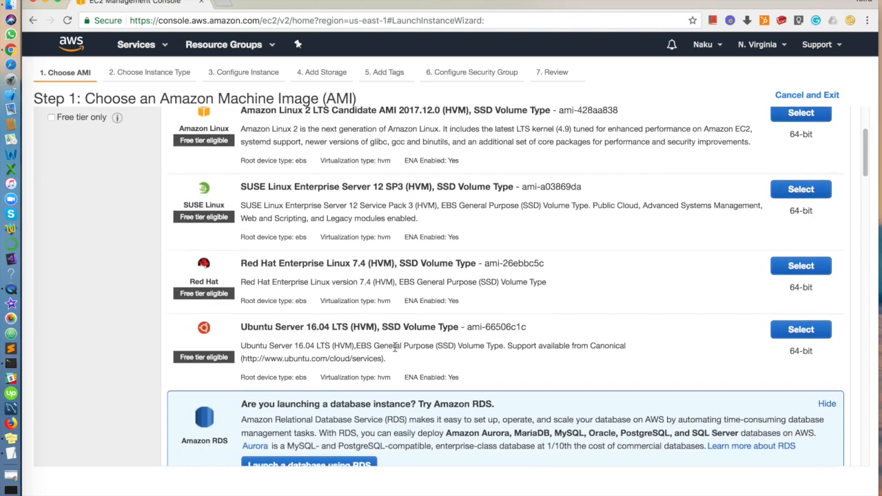
scroll(395, 348, "up", 5)
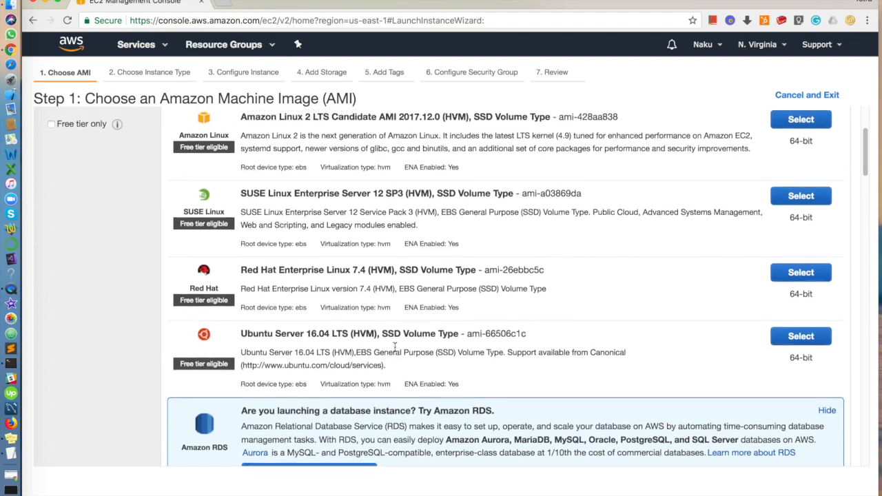
scroll(396, 352, "down", 5)
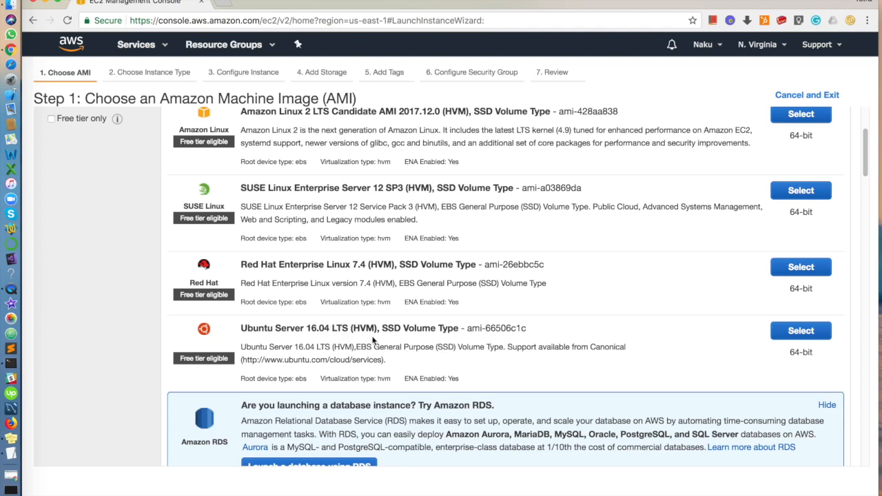
left_click(800, 332)
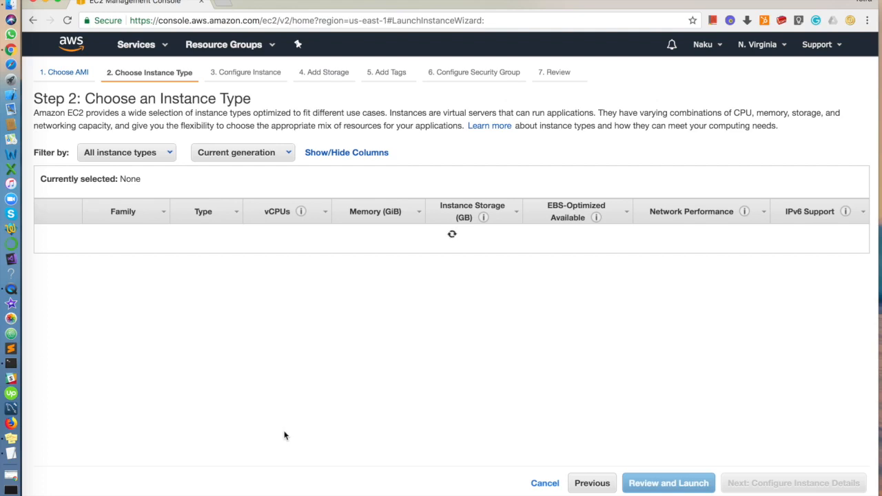
Keep the free-tier t2.micro instance type and continue to the instance details
scroll(285, 435, "down", 5)
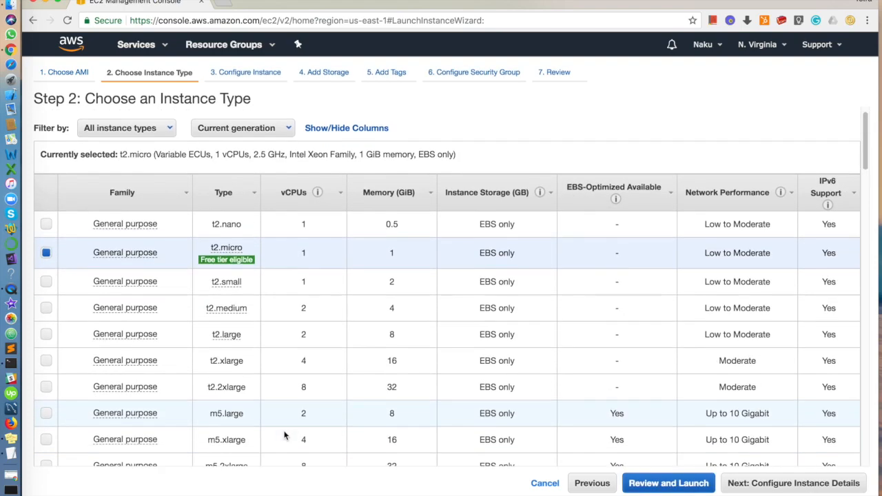
scroll(285, 435, "down", 3)
scroll(284, 434, "up", 5)
scroll(285, 435, "up", 1)
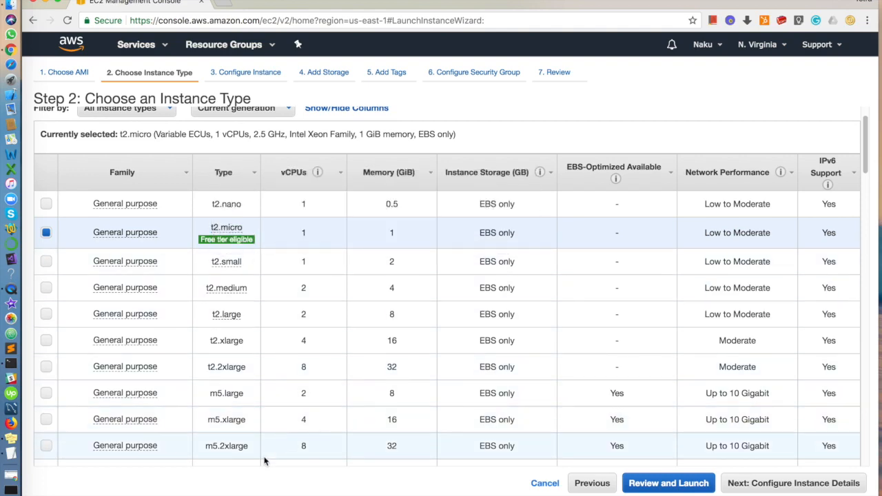
mouse_move(234, 247)
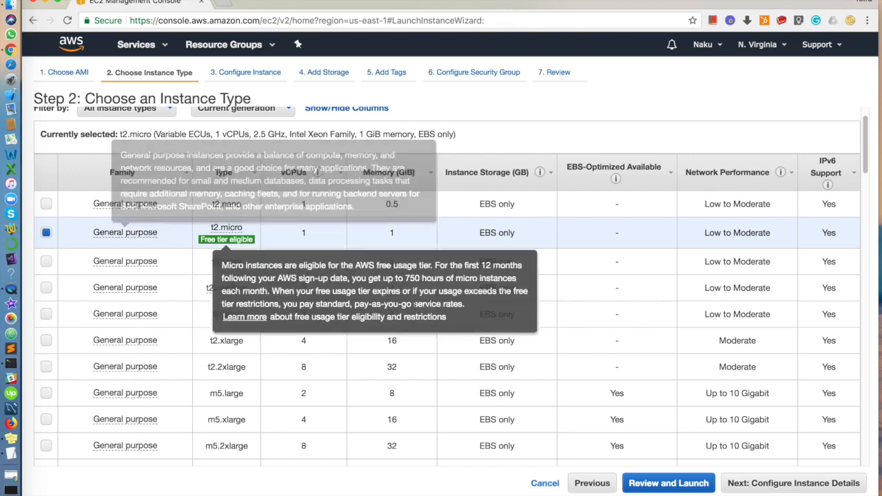
left_click(759, 487)
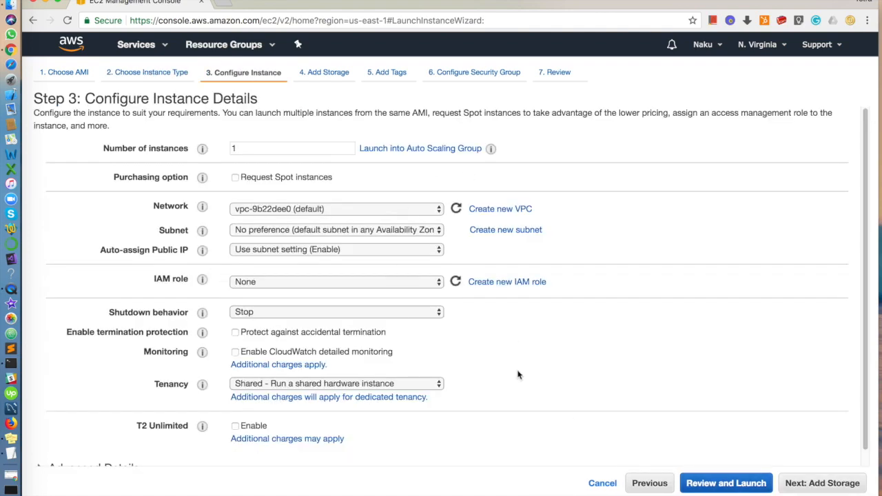
Accept the default instance details and storage settings and continue to the tags
scroll(519, 375, "down", 2)
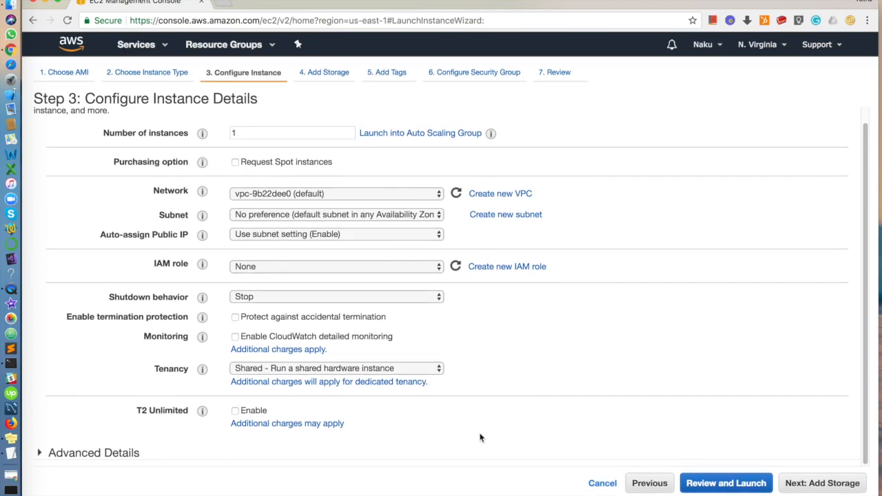
scroll(481, 434, "up", 2)
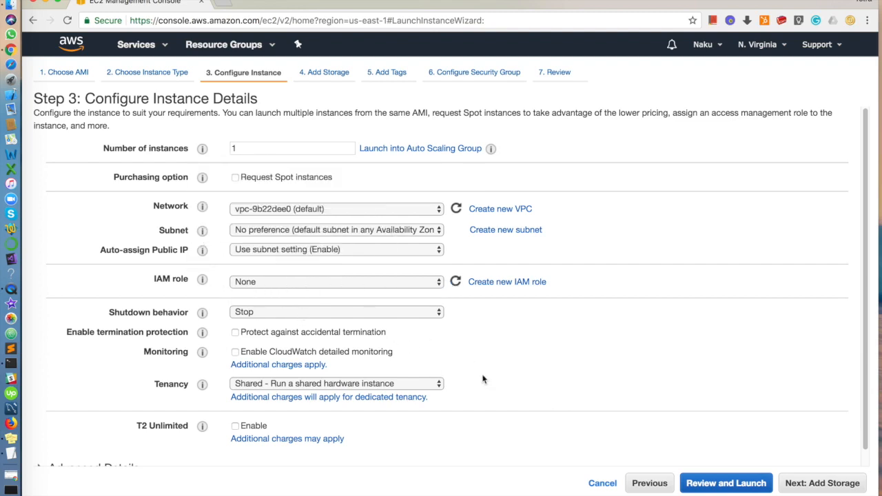
left_click(796, 482)
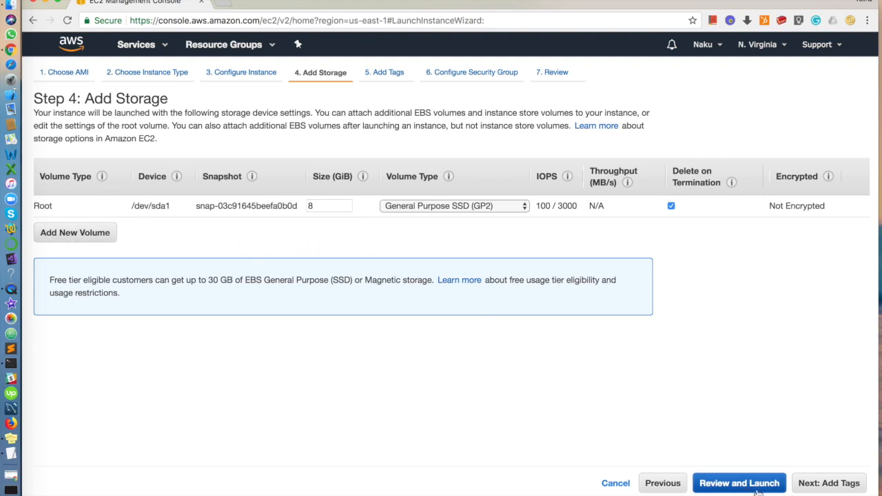
left_click(812, 483)
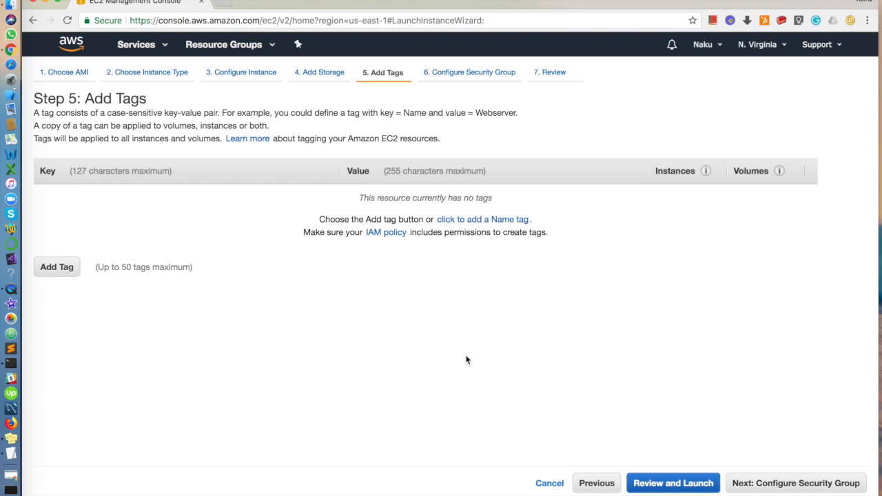
Add a tag with key "name" and a value beginning with "maharsol", and continue to the security group settings
left_click(56, 269)
type("name")
key("Tab")
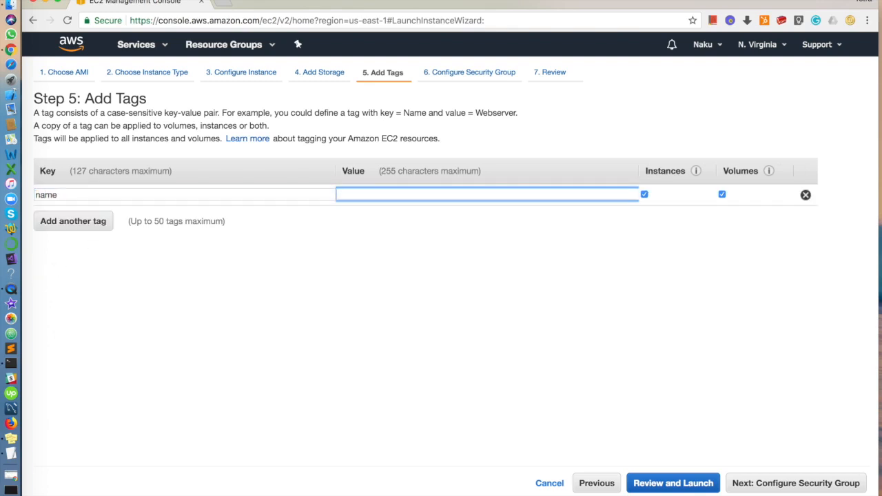
type("maharso")
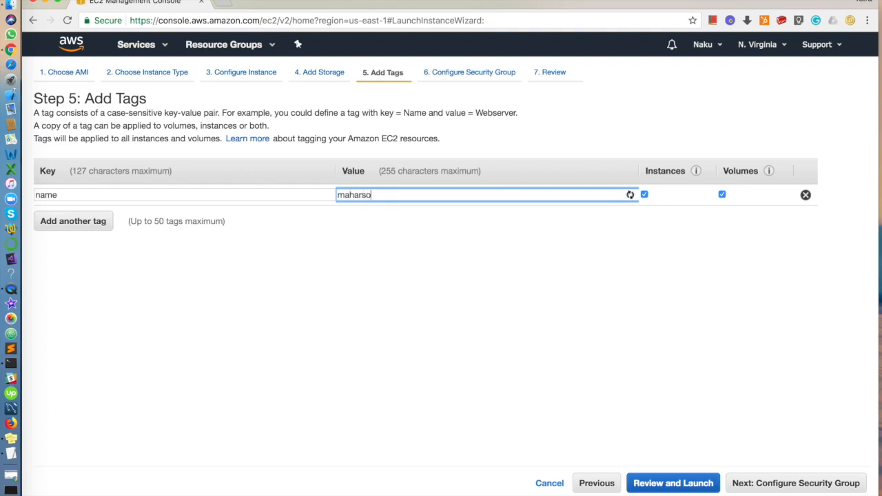
type("l-n")
type("e-1")
left_click(777, 485)
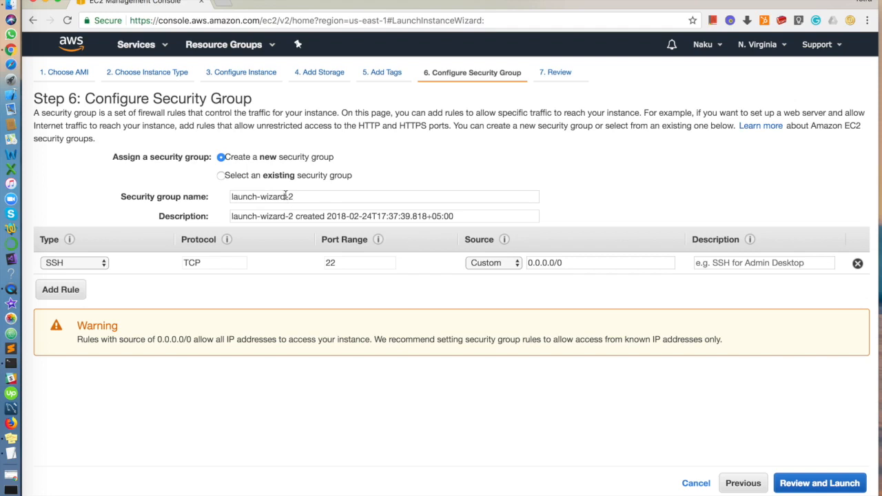
Name the new security group "mahar-security" and continue to the launch review
left_click(299, 198)
left_click_drag(281, 198, 188, 191)
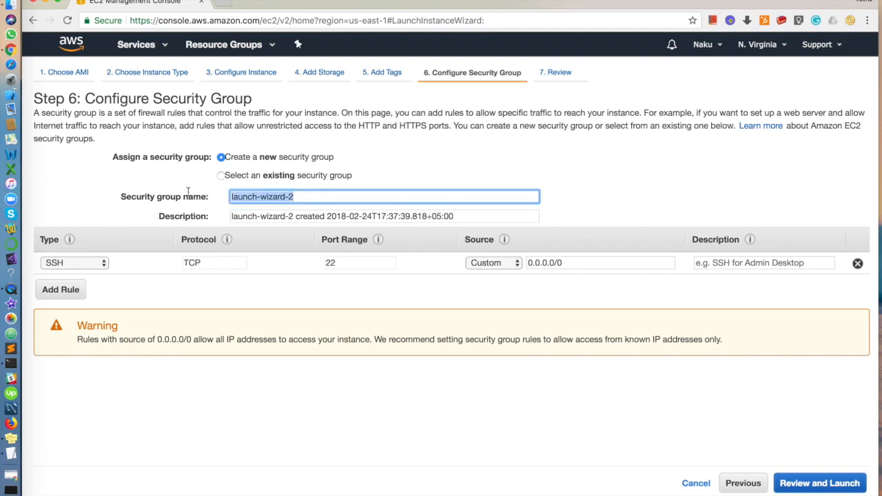
type("mahar-security")
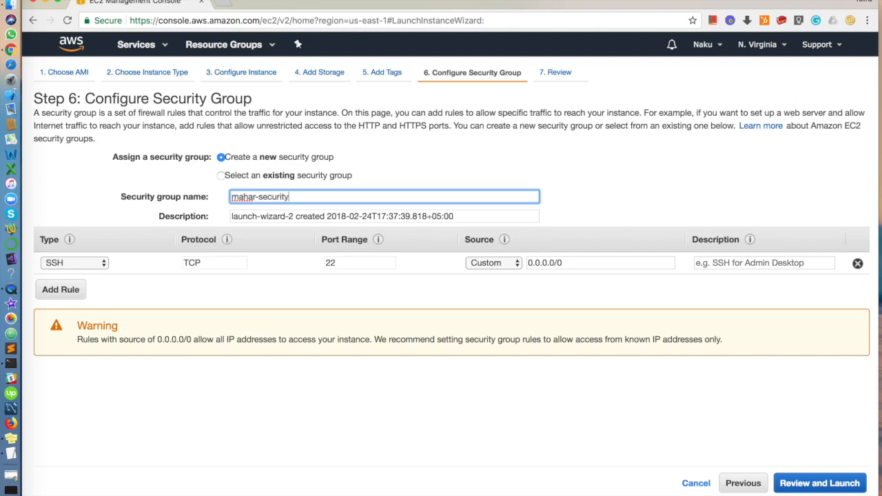
type("-")
key("BackSpace")
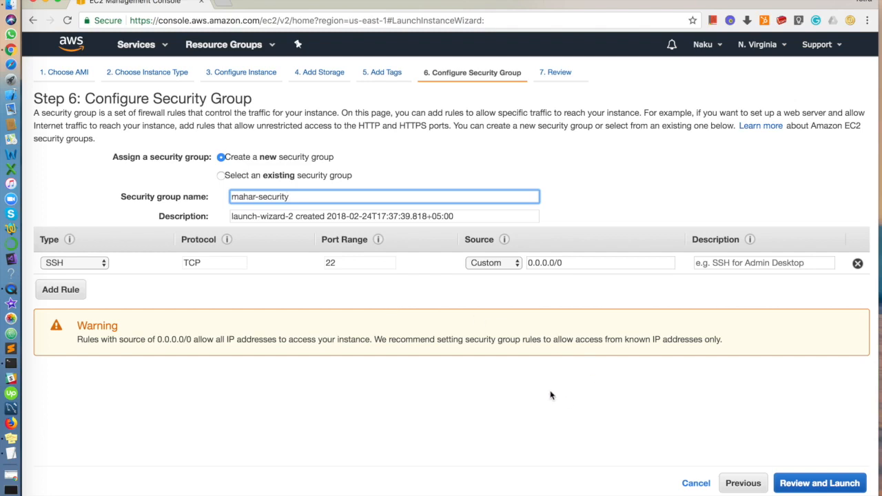
left_click(830, 488)
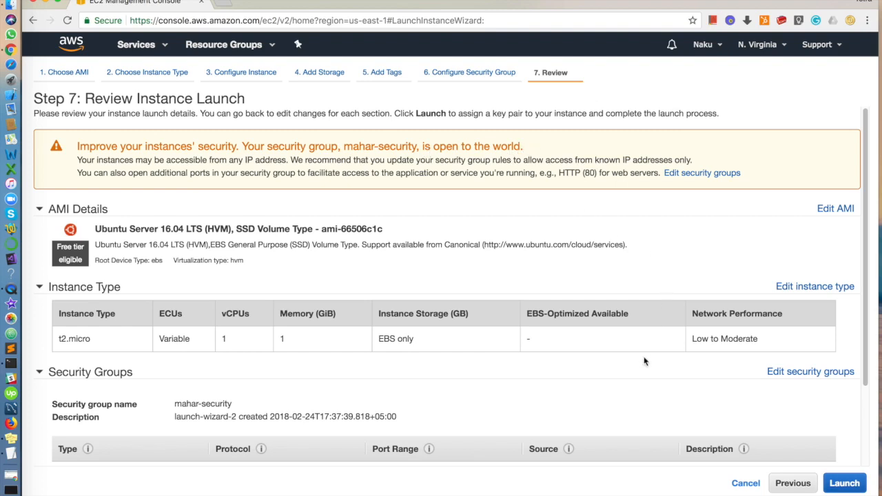
Proceed with the reviewed launch and choose to create a new key pair
scroll(648, 385, "down", 1)
left_click(847, 485)
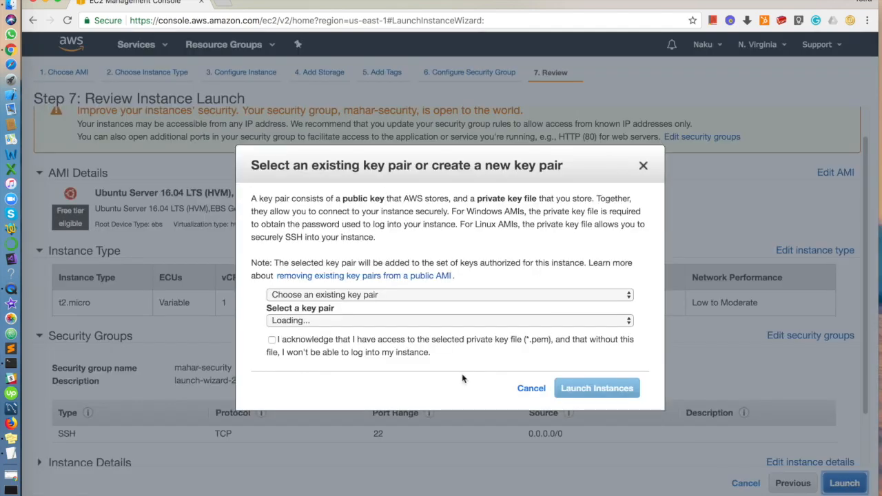
left_click(353, 295)
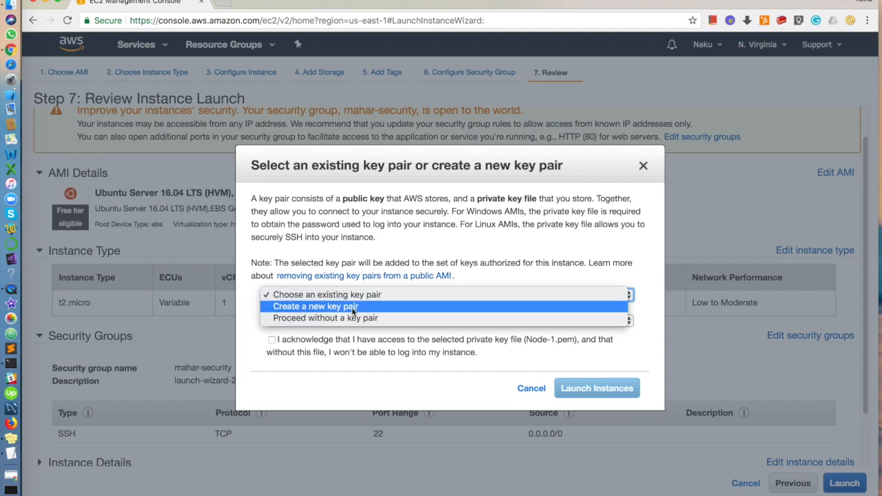
left_click(353, 307)
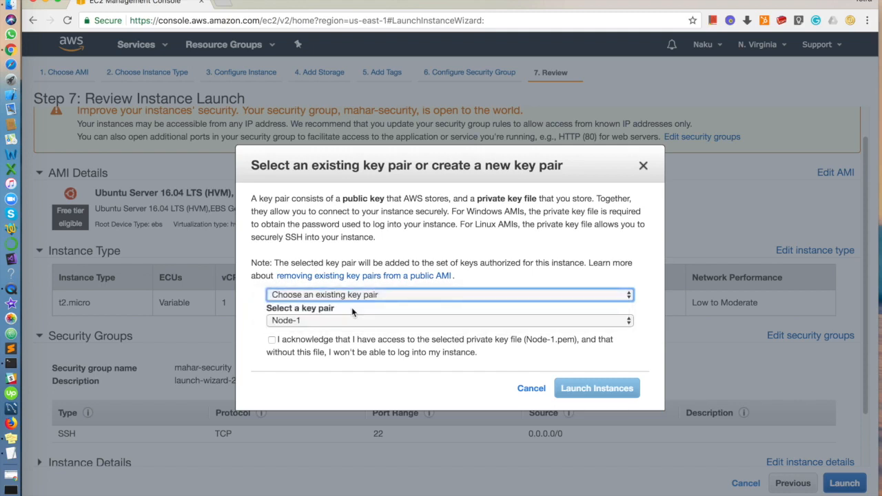
Name the new key pair "msol" and download its private key file
type("mahar-")
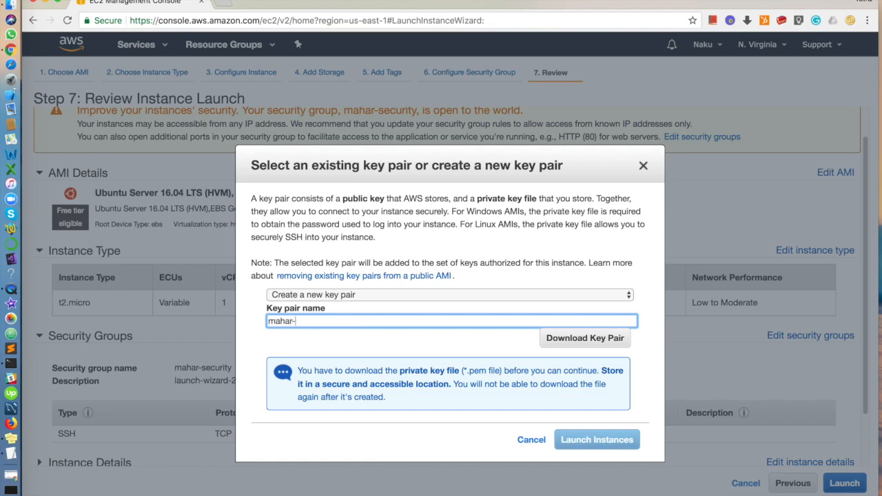
type("sol-node-1")
key("BackSpace")
key("BackSpace")
key("BackSpace")
key("BackSpace")
key("BackSpace")
key("BackSpace")
key("BackSpace")
key("BackSpace")
type("so")
left_click(576, 338)
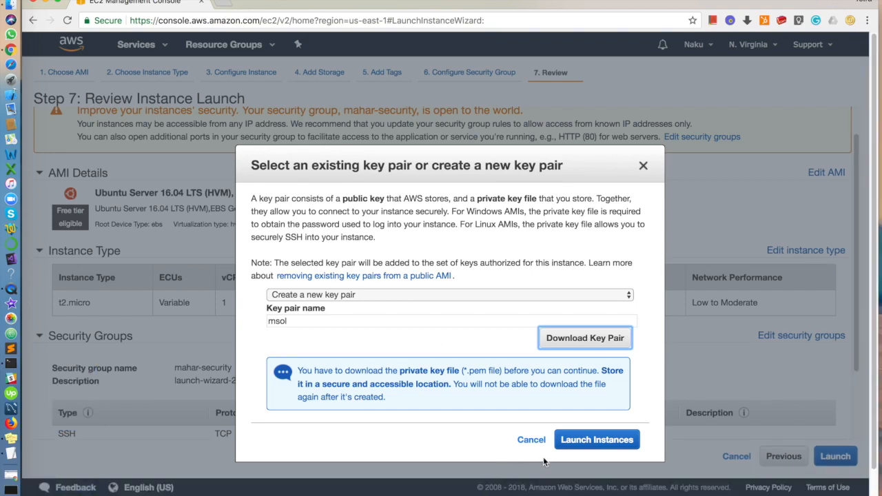
Launch the instance with the new key pair and return to the instances list
left_click(599, 445)
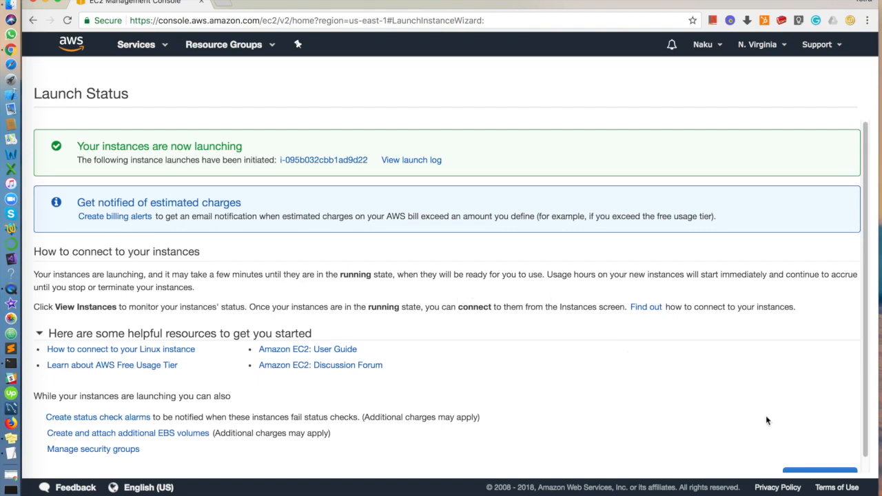
scroll(758, 407, "down", 1)
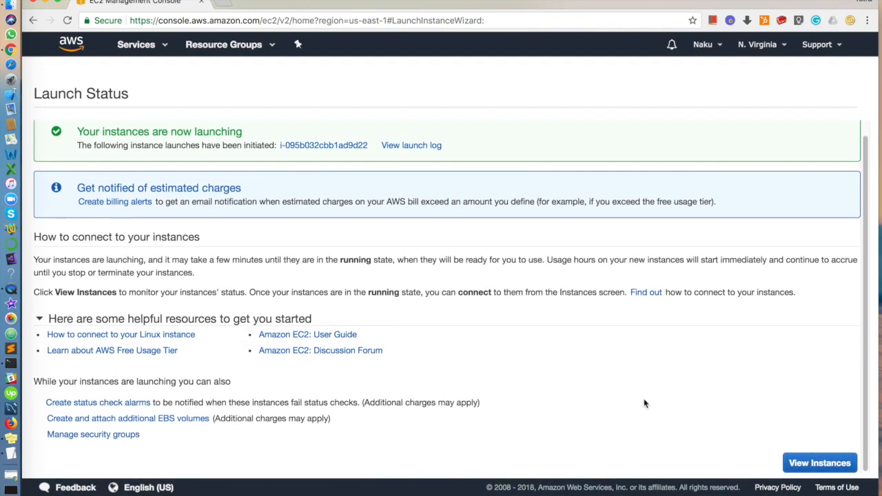
left_click(819, 463)
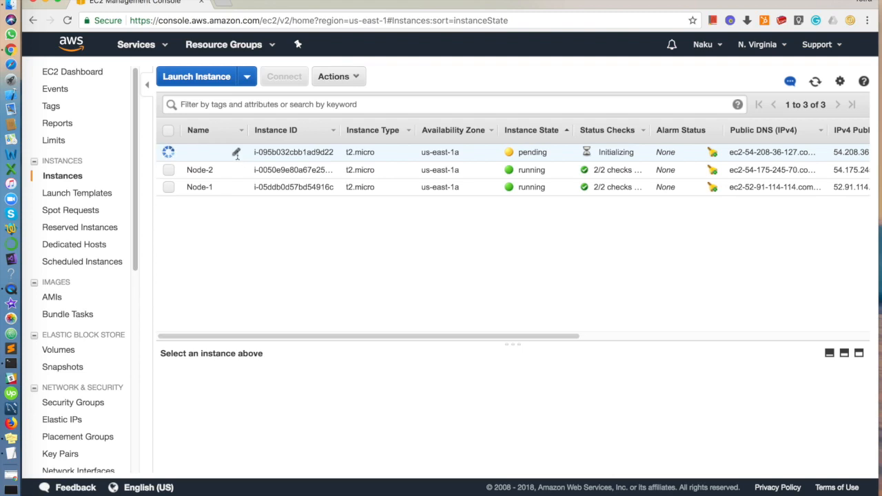
Name the newly launched instance "maharsol-node-1" and bring its description details into view
left_click(236, 154)
type("maharso")
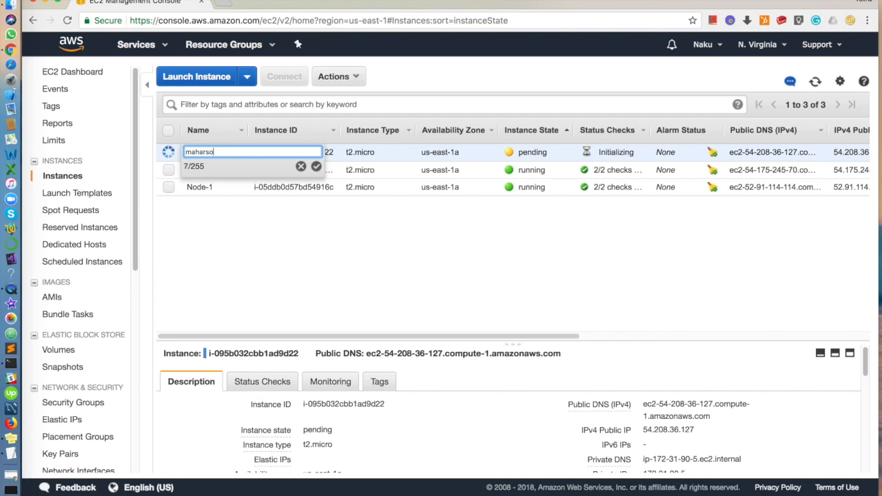
type("l-node-1")
left_click(315, 166)
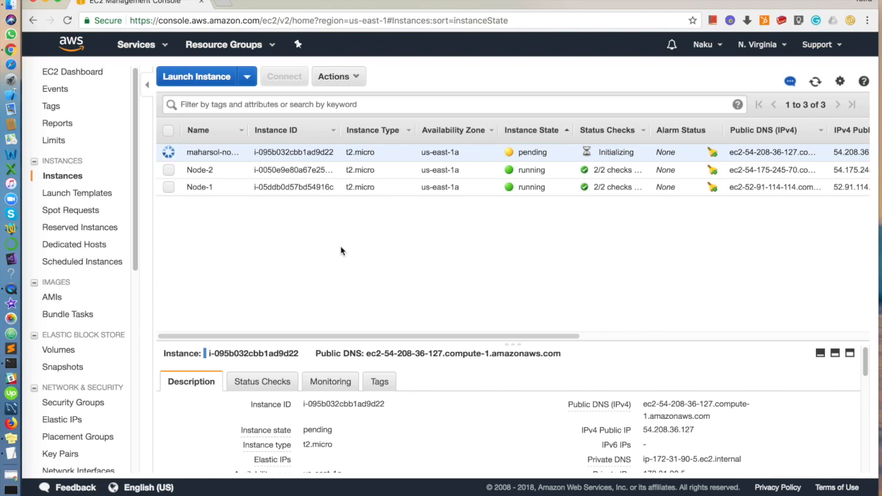
scroll(572, 383, "down", 1)
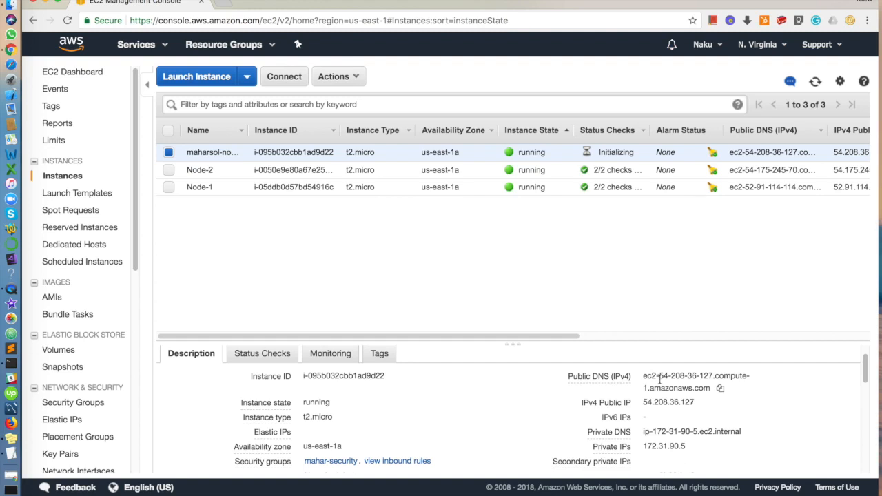
In Terminal, move the downloaded key file ~/Downloads/msol.pem into the ~/.ssh folder
mouse_move(615, 446)
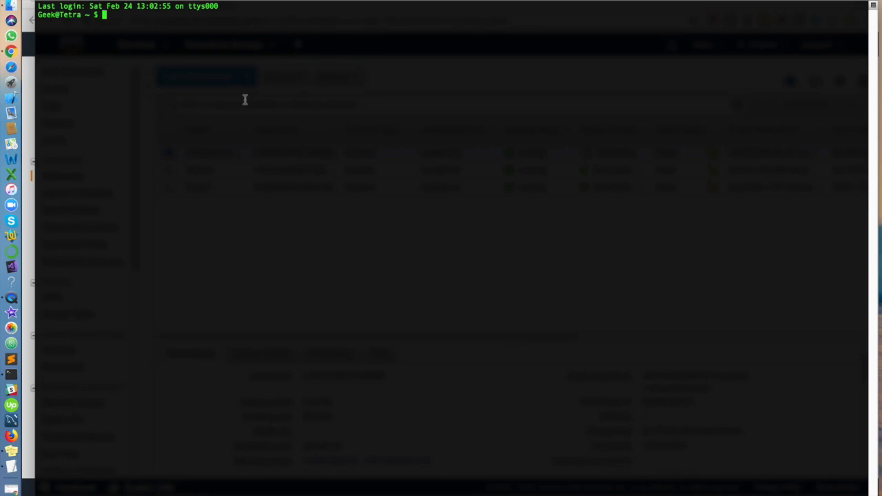
type("m")
type("~/")
type("Downloads")
type("/")
type("nasr")
key("BackSpace")
key("BackSpace")
key("BackSpace")
key("BackSpace")
type("msol.pem")
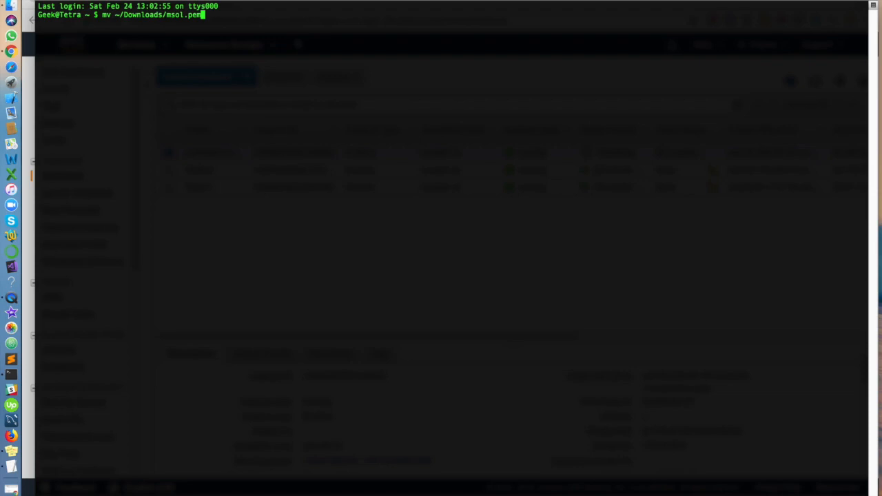
type(" ~/.ssh")
key("Return")
Restrict the permissions of ~/.ssh/msol.pem to 600 with chmod
type("chmod ")
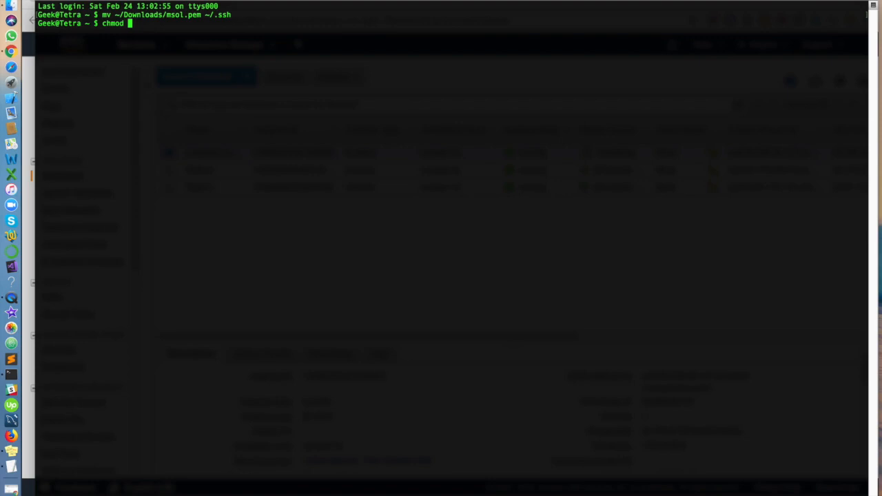
type("600 ~/.ssh/msol.pem")
key("Return")
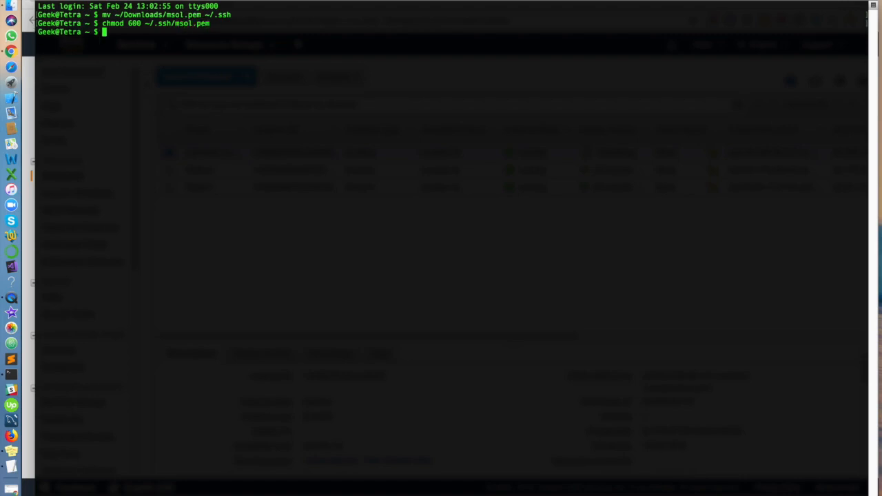
Connect over SSH as ubuntu to the new instance's public IP copied from the EC2 console, using ~/.ssh/msol.pem, and accept the host key
type("ssh -i ~/.ssh/msol.pem ubuntu")
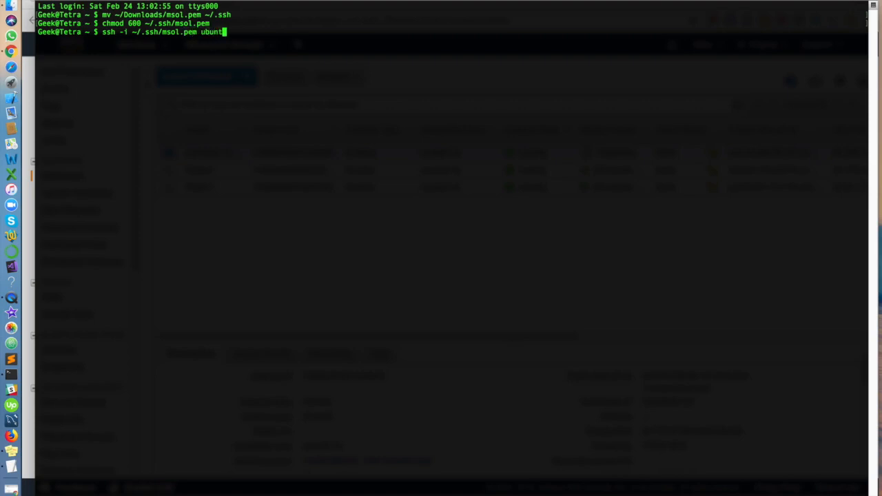
type("@")
key("super+Tab")
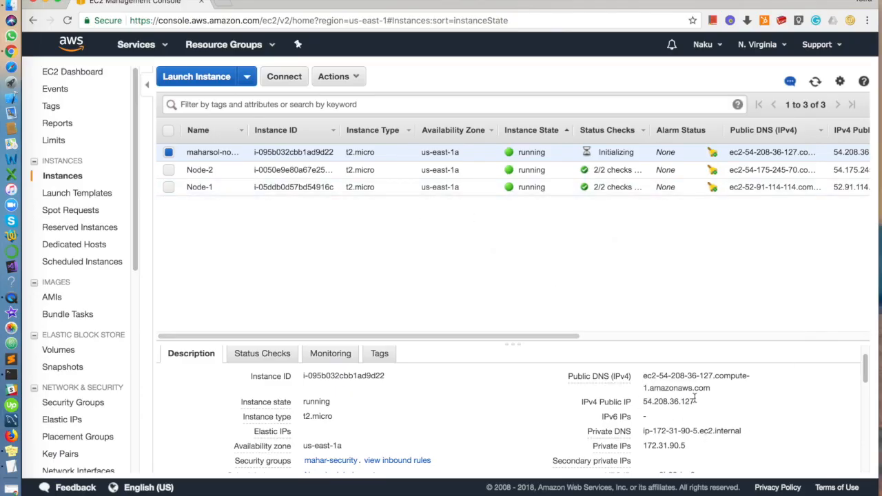
left_click_drag(695, 401, 642, 403)
key("super+c")
key("super+Tab")
key("super+v")
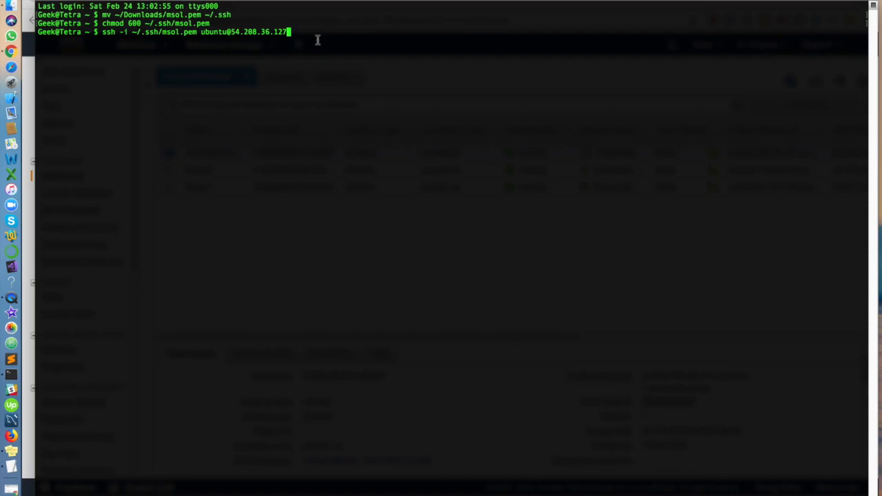
key("Return")
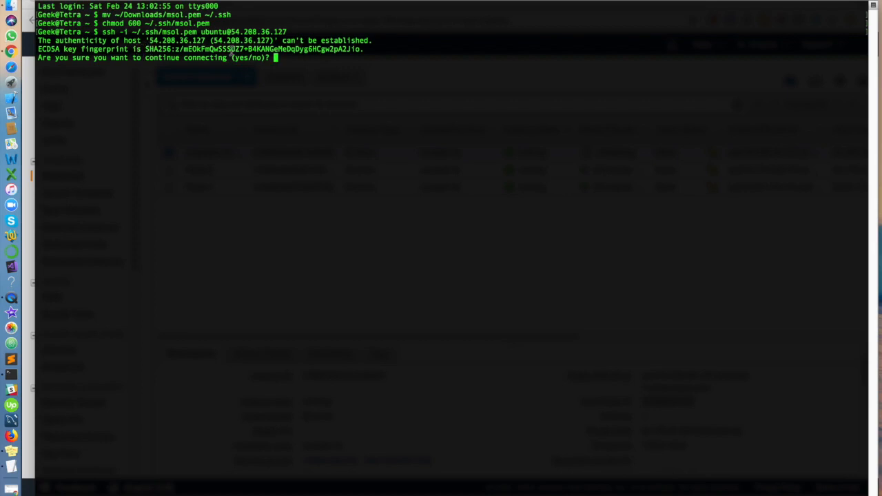
type("yes")
key("Return")
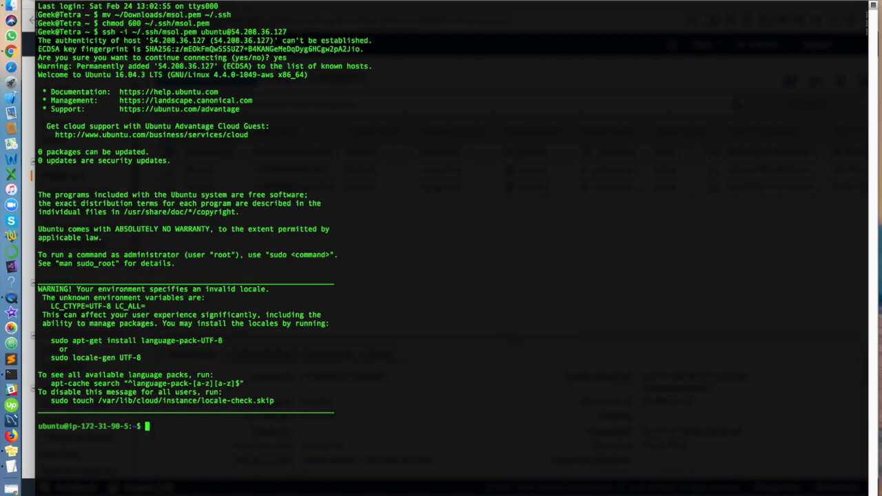
List the contents of the remote home directory with ls and in detail with ll
type("lsls")
key("Return")
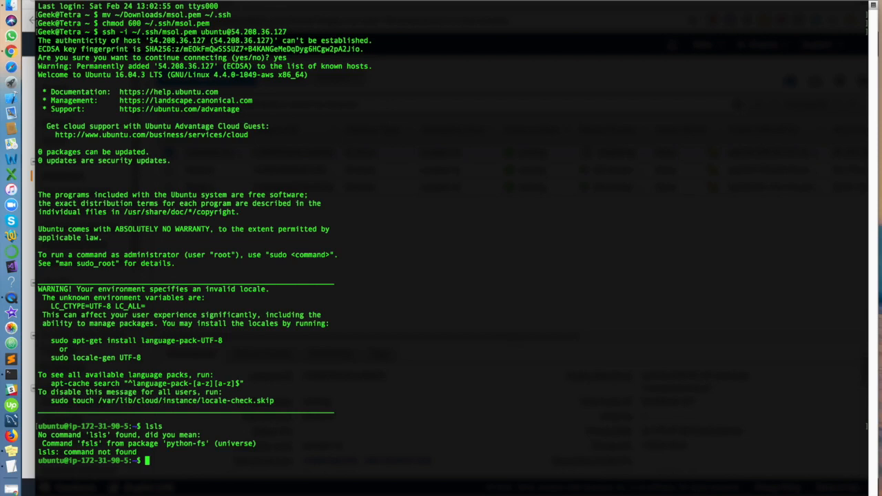
type("ls")
key("Return")
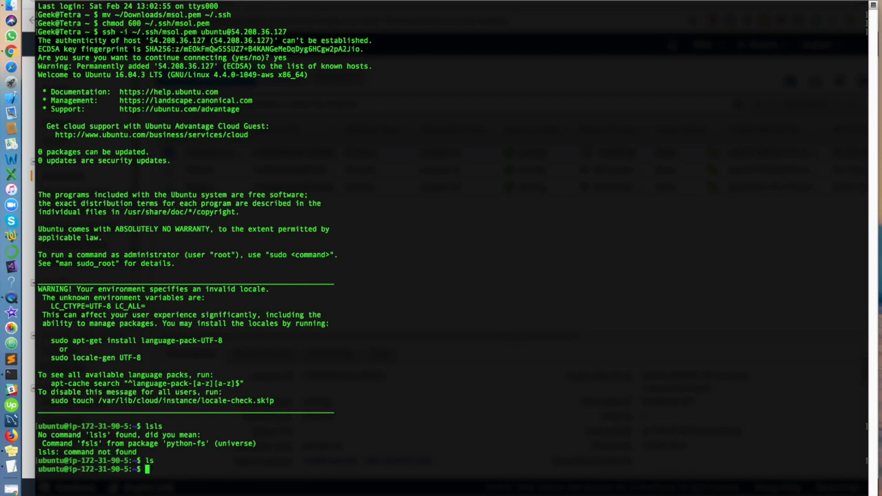
type("ll")
key("Return")
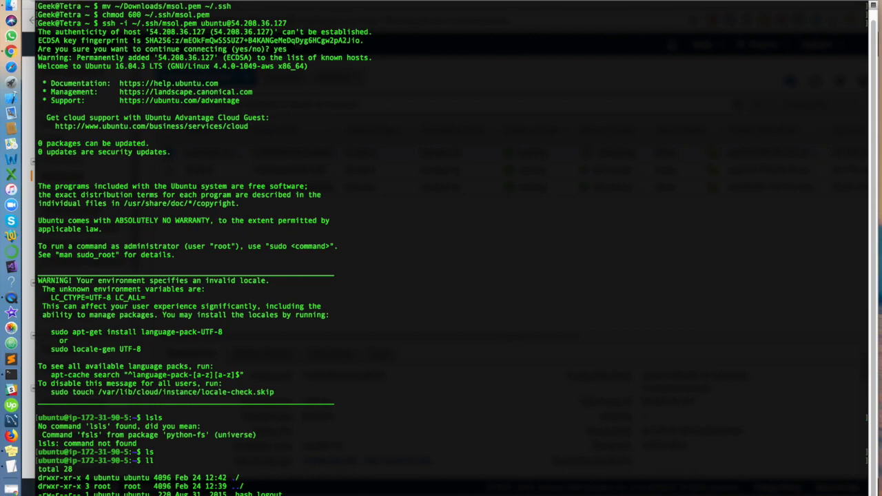
scroll(291, 416, "down", 2)
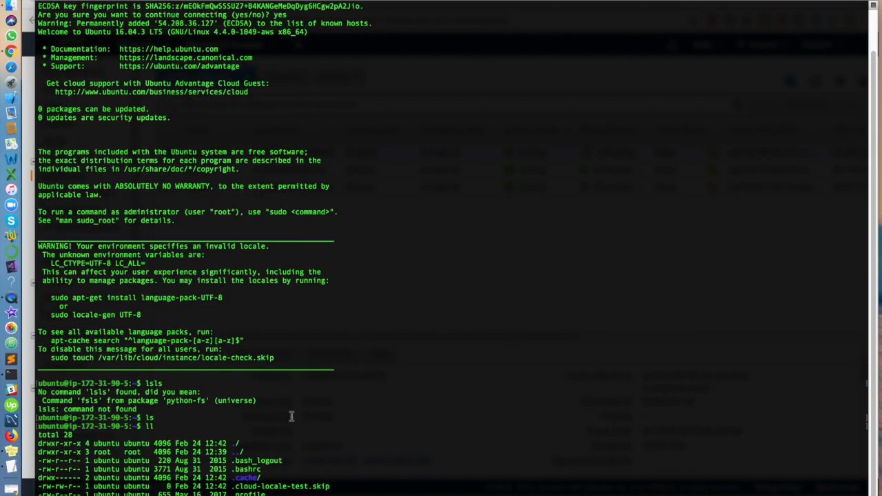